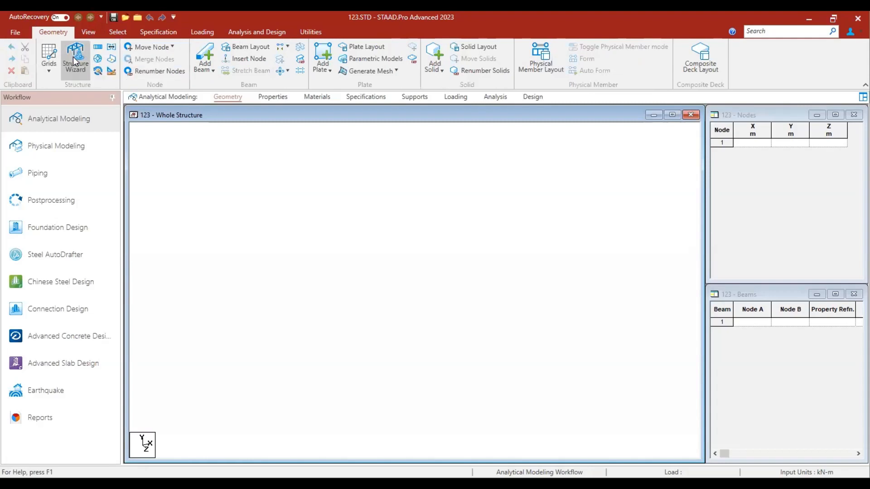
- Open the Structure Wizard and switch its prototype model type to Frame Models
click(72, 56)
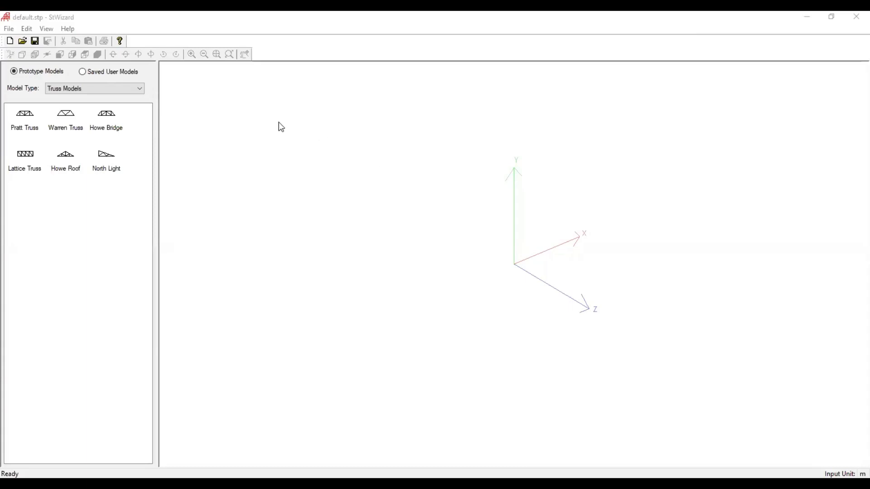
click(114, 89)
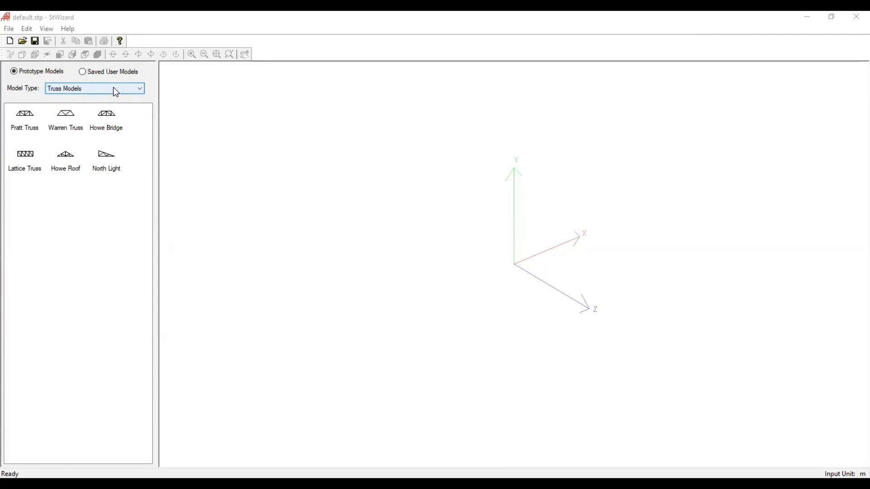
click(114, 89)
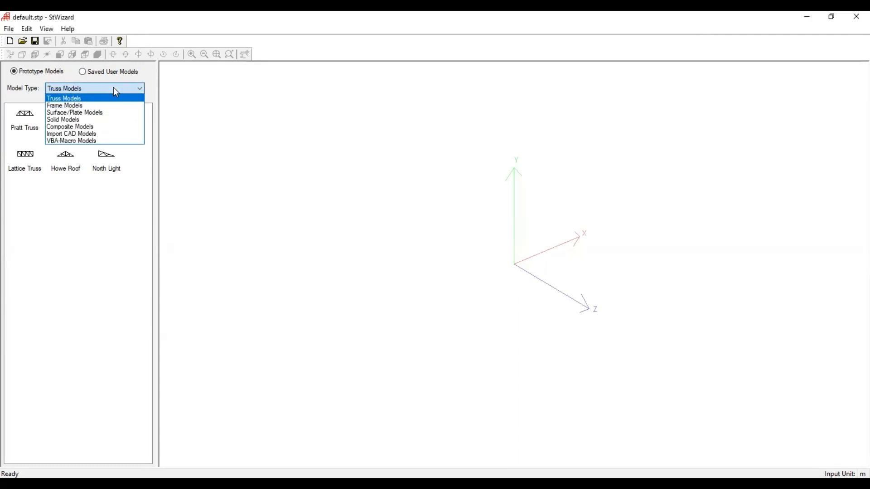
click(110, 105)
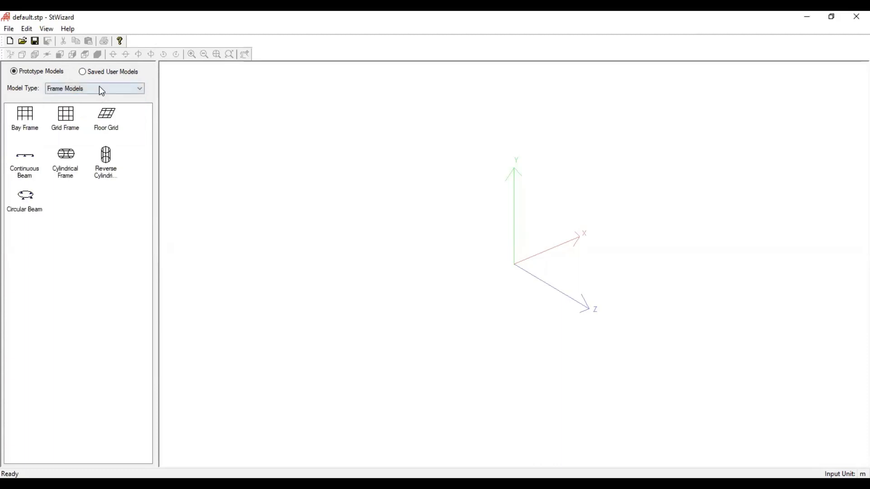
- Look through the Surface/Plate, Truss and Frame prototype models, including Pratt Truss, Bay Frame, Grid Frame and Floor Grid
click(99, 87)
click(91, 116)
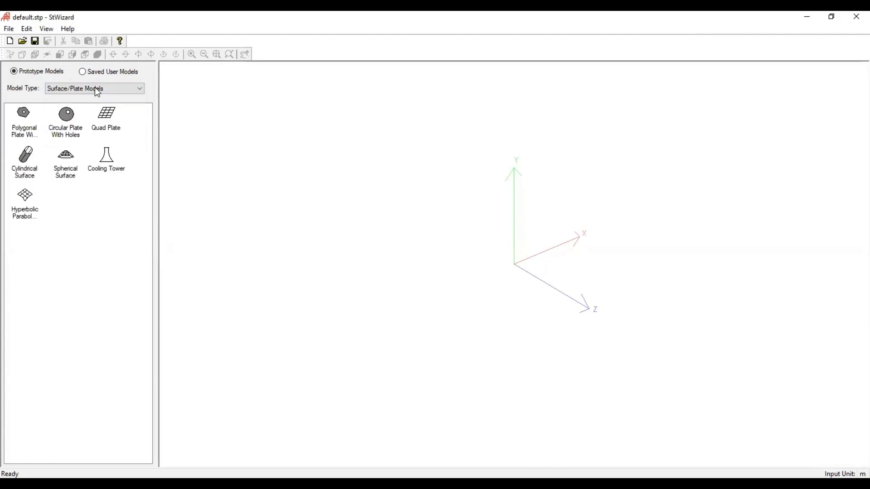
click(97, 89)
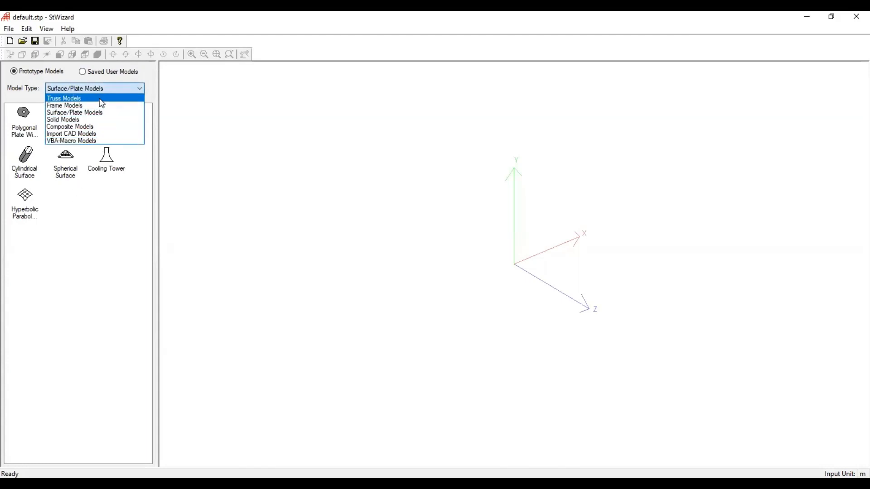
click(101, 101)
click(24, 120)
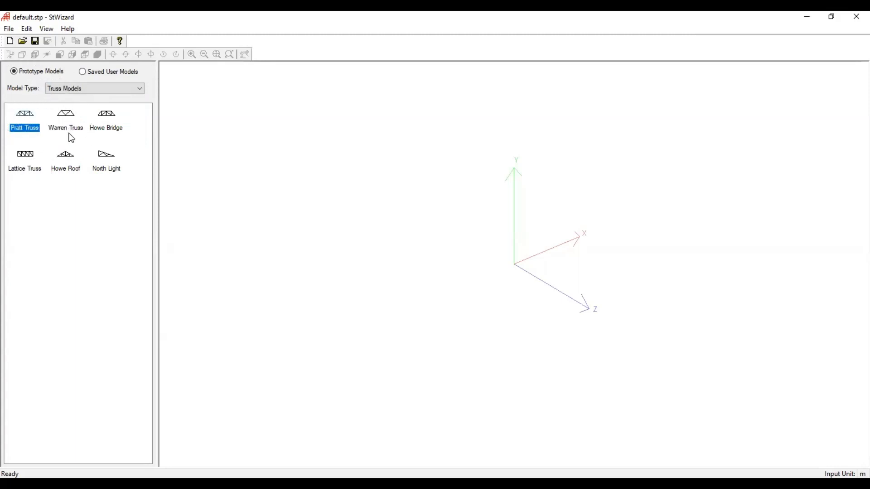
click(97, 87)
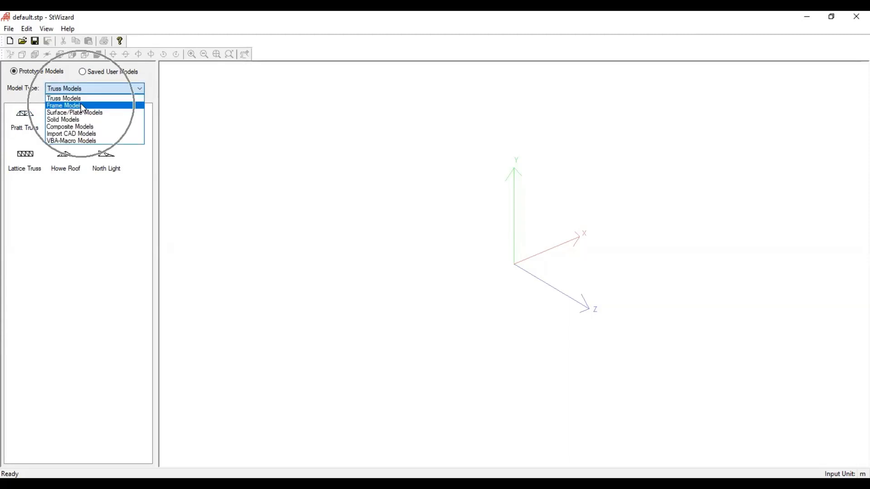
click(81, 105)
click(33, 119)
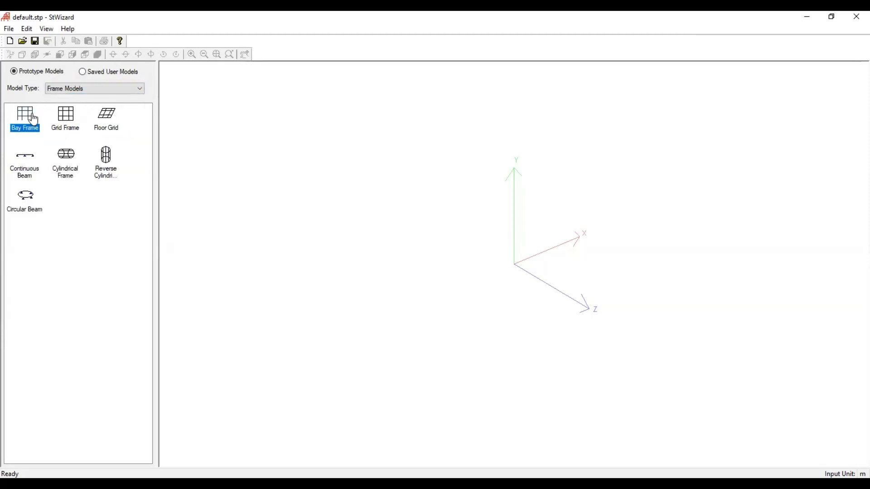
click(77, 128)
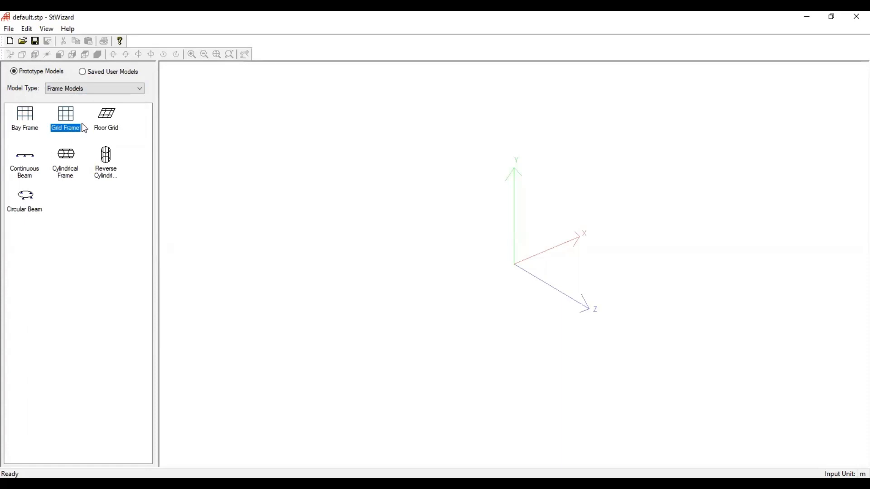
click(116, 130)
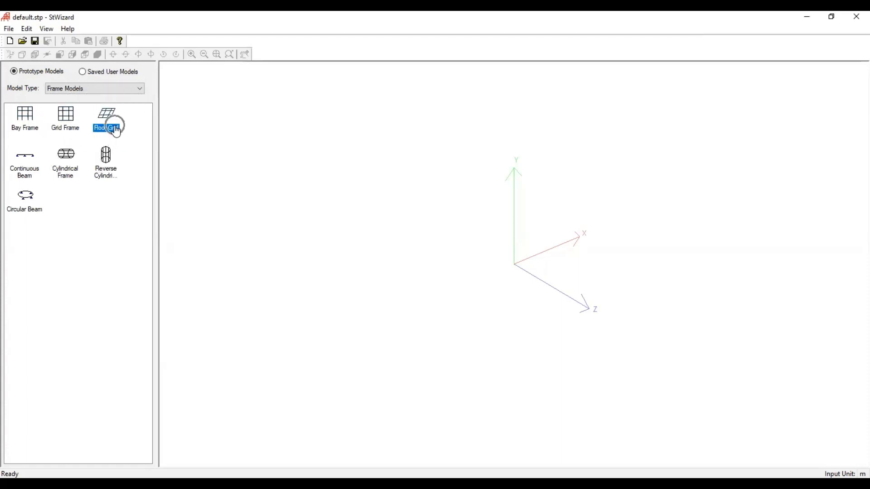
click(104, 91)
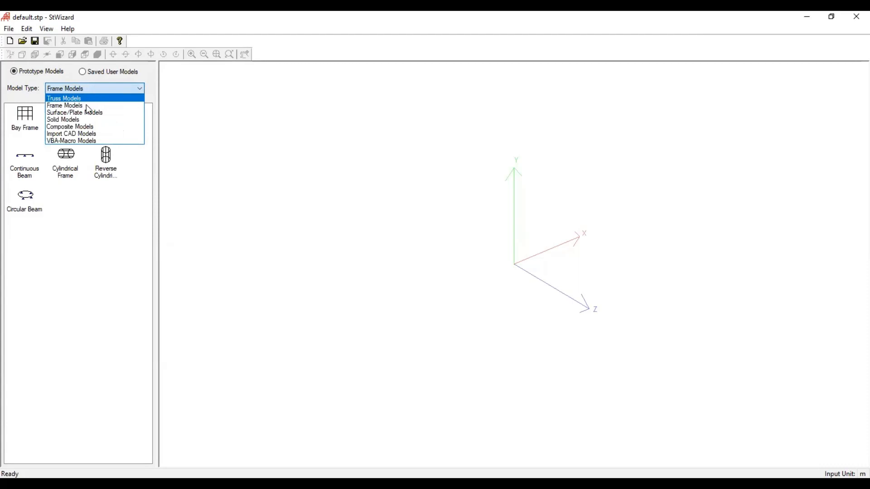
click(86, 105)
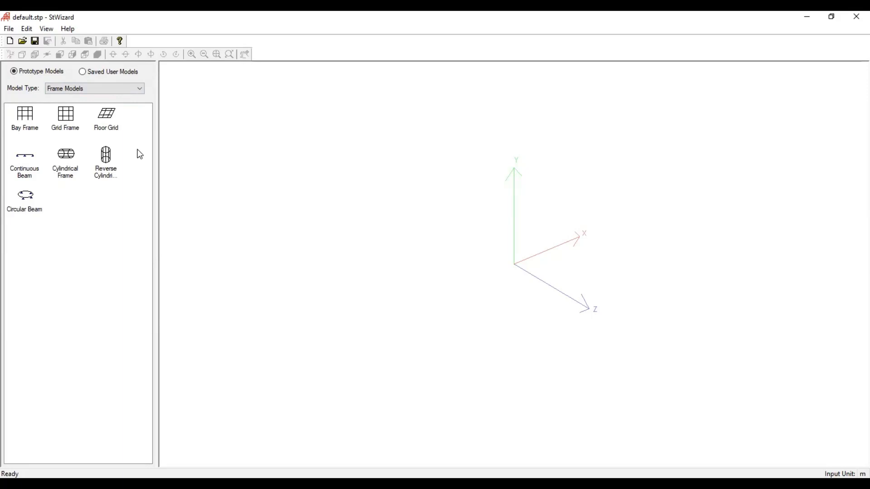
- Start a Bay Frame prototype from the frame models, with length 15 m and height 12 m
click(104, 87)
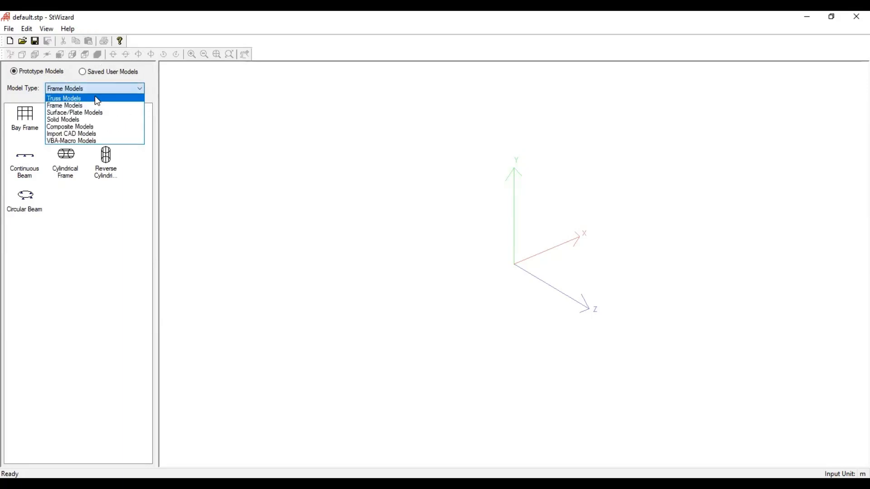
click(93, 106)
click(30, 115)
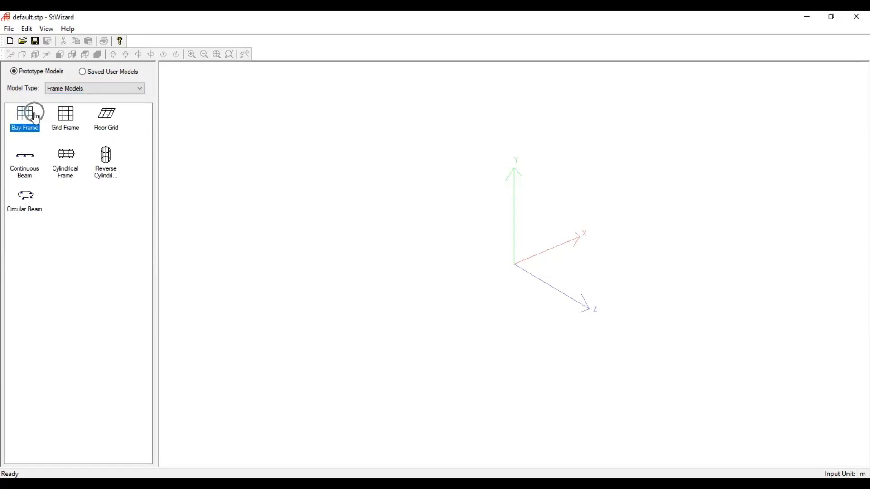
double_click(31, 115)
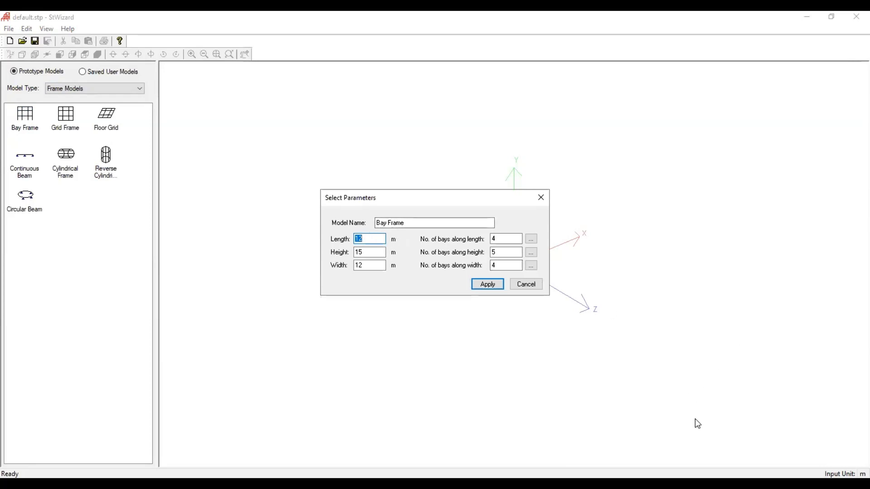
key(ctrl)
text(15)
double_click(363, 265)
double_click(361, 252)
text(12)
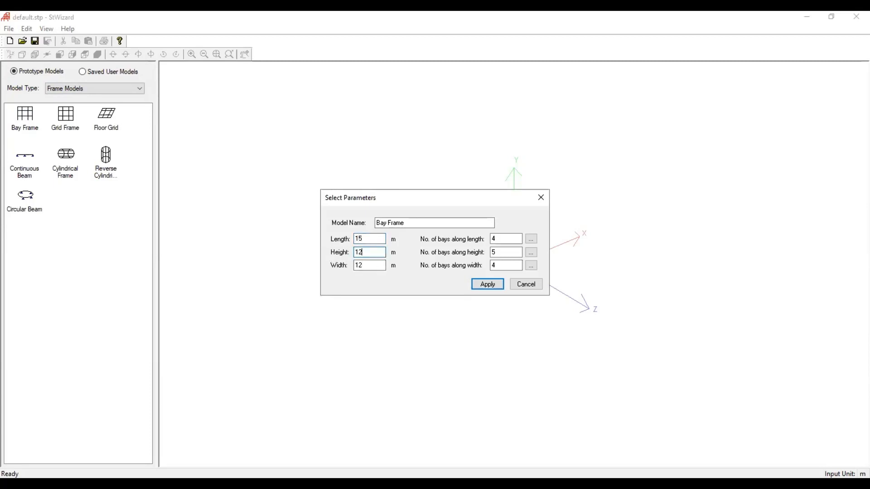
- Generate the bay frame with 5 bays along length, 4 along height and 4 along width, and transfer it to the STAAD.Pro model
key(Tab)
double_click(498, 239)
text(5)
double_click(499, 252)
key(BackSpace)
text(4)
double_click(501, 266)
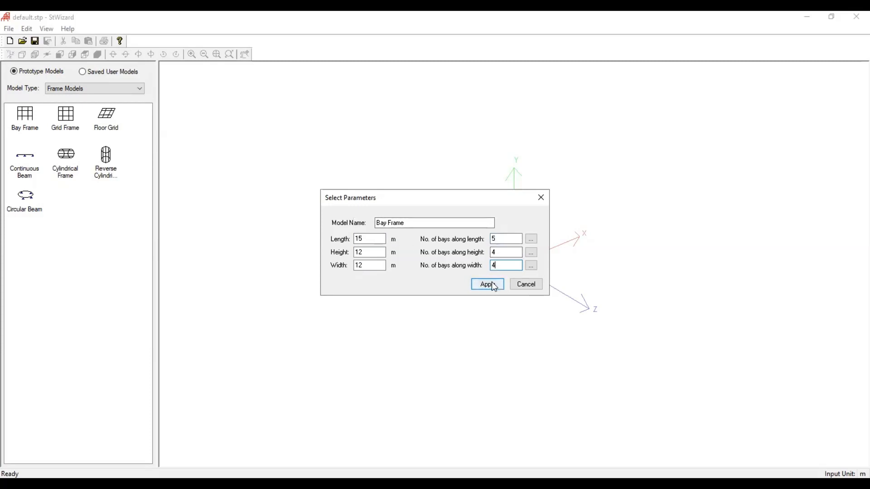
click(492, 283)
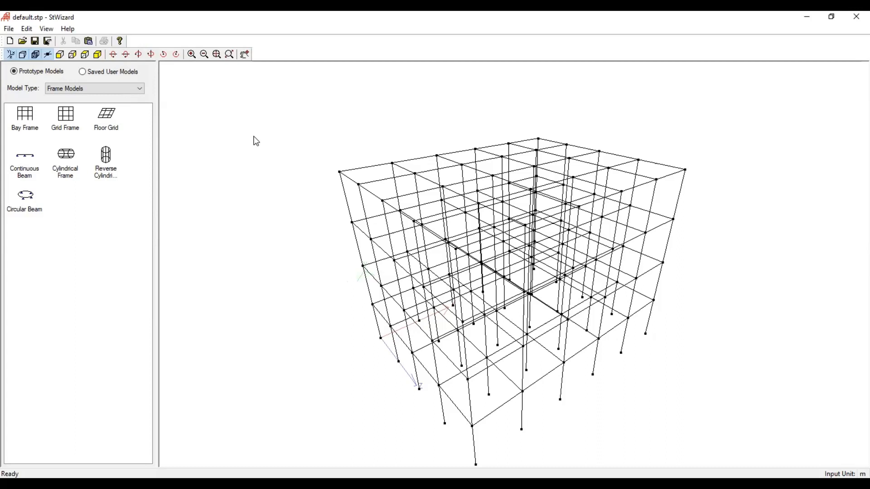
click(89, 44)
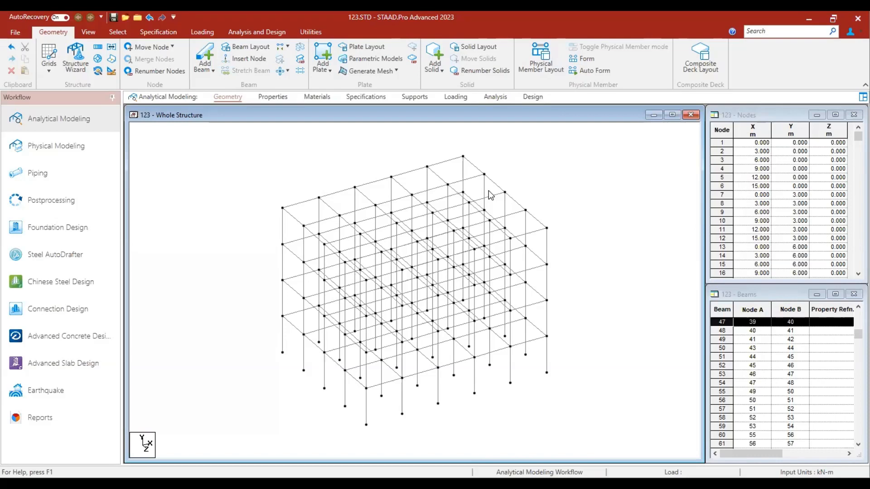
- Select the whole bay frame structure and delete all its beams together with the nodes left unattached
drag(227, 142, 620, 455)
click(620, 454)
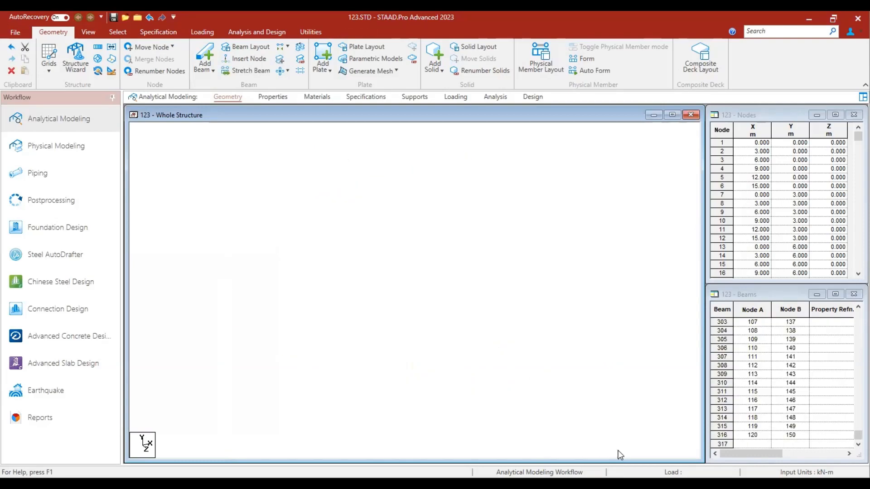
drag(209, 149, 609, 430)
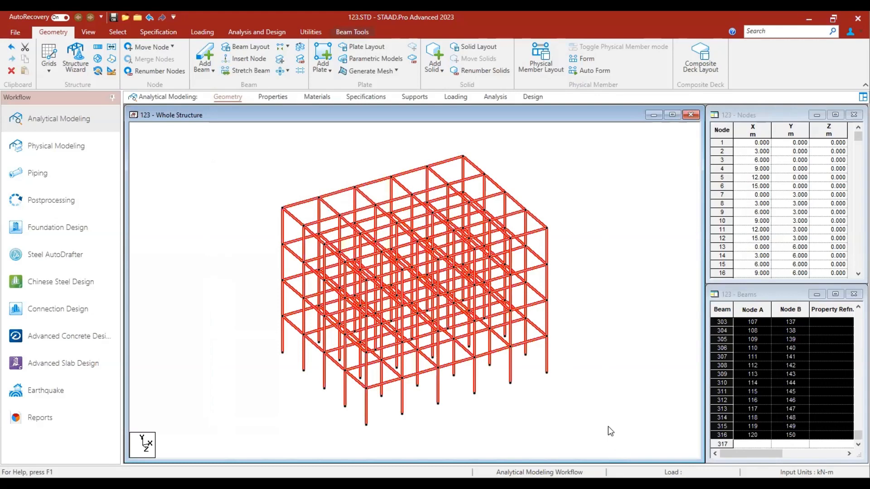
key(Delete)
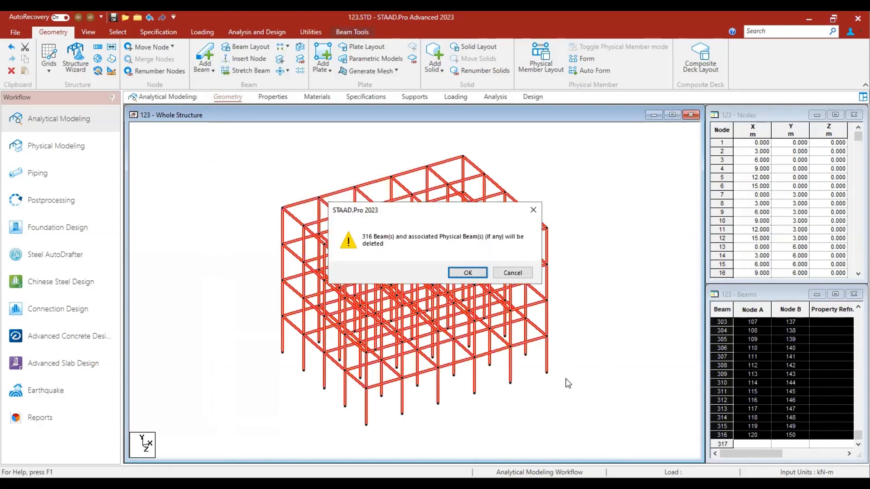
click(469, 273)
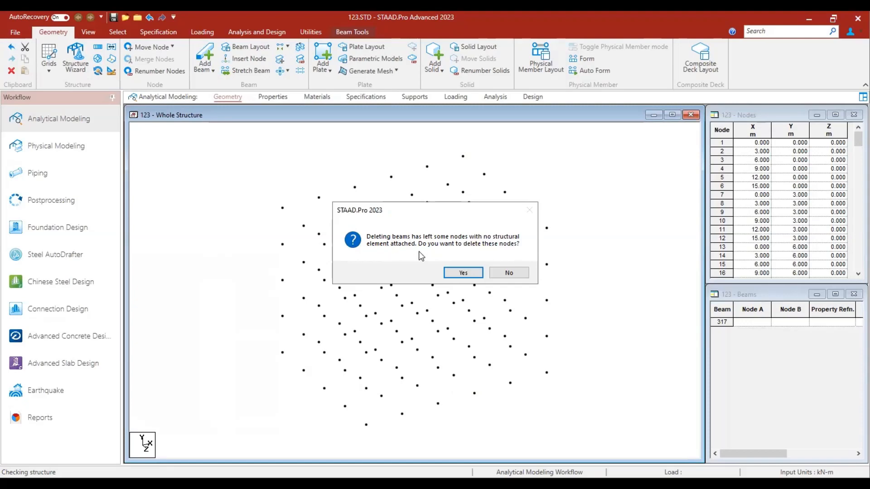
click(472, 273)
click(471, 273)
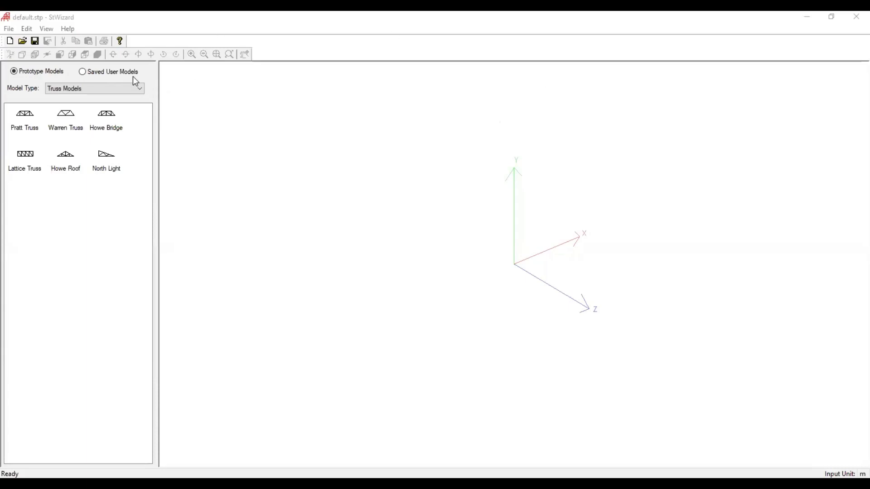
- Generate a Grid Frame prototype 12 m long, 15 m high and 12 m wide, with 4, 5 and 4 bays respectively
click(90, 93)
click(88, 107)
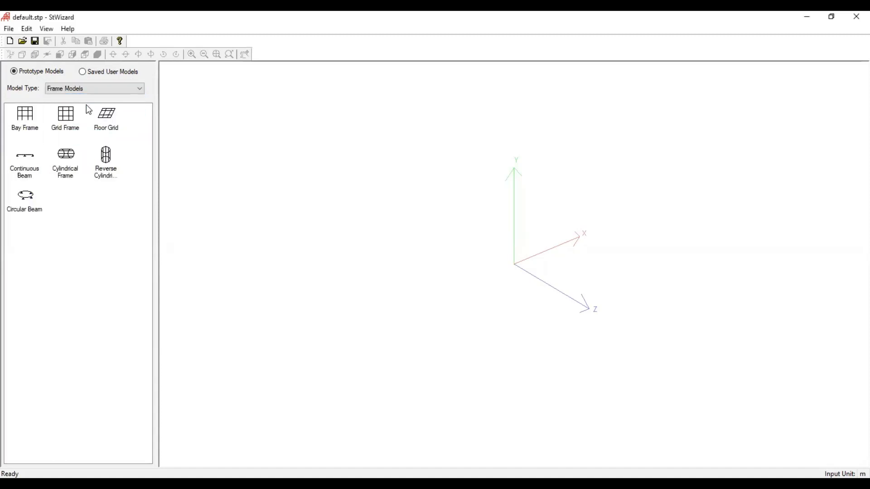
click(74, 121)
double_click(67, 123)
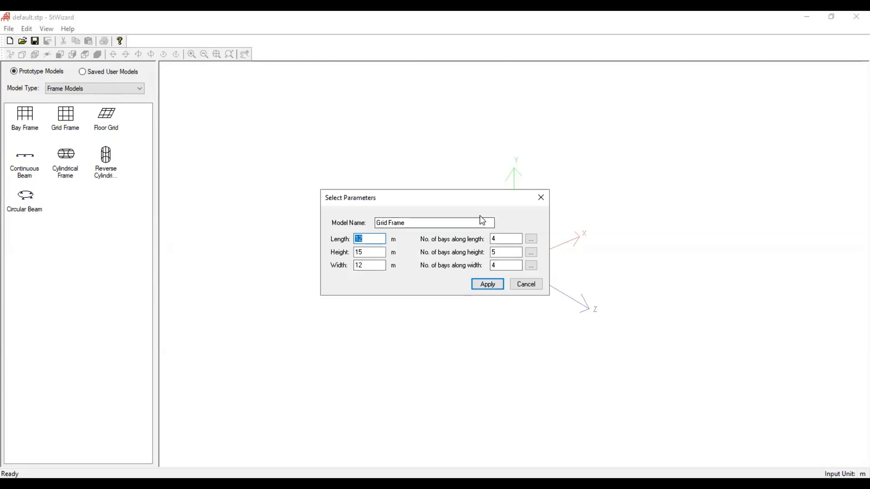
click(485, 285)
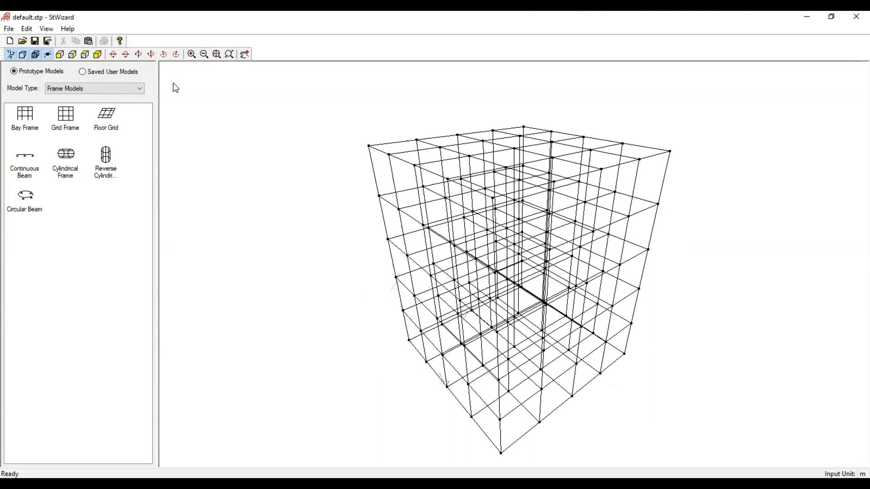
- Paste the grid frame into the STAAD.Pro model with X, Y and Z offsets of 0 m
click(89, 42)
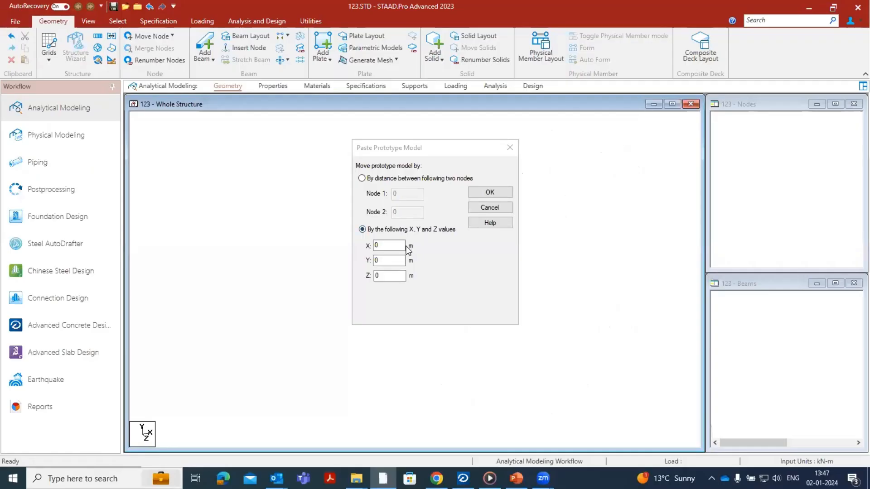
click(484, 198)
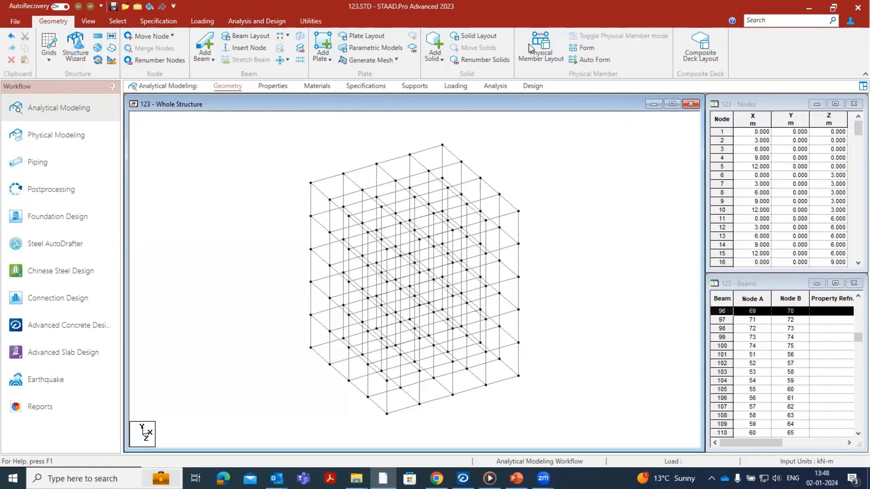
scroll(531, 315, up, 5)
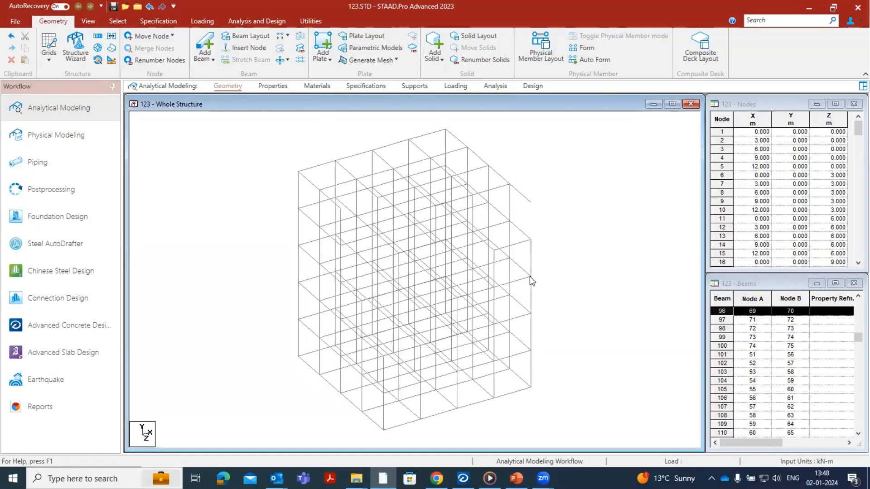
scroll(530, 270, down, 6)
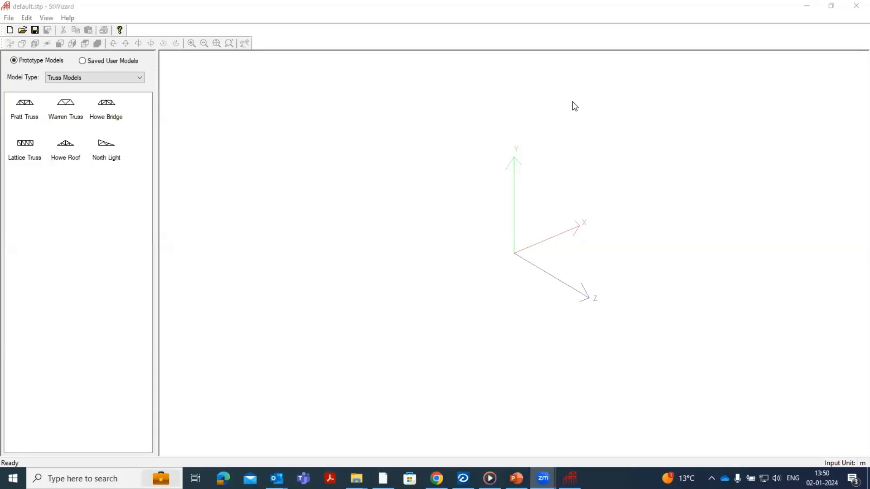
- Generate a Pratt Truss prototype 12 m long, 2 m high and 12 m wide, with 4 bays along length and 4 along width
click(90, 80)
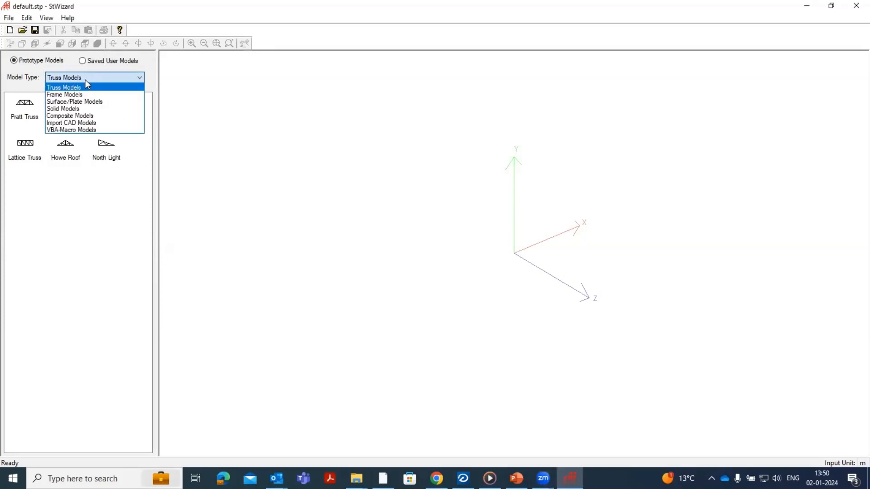
click(81, 89)
click(26, 107)
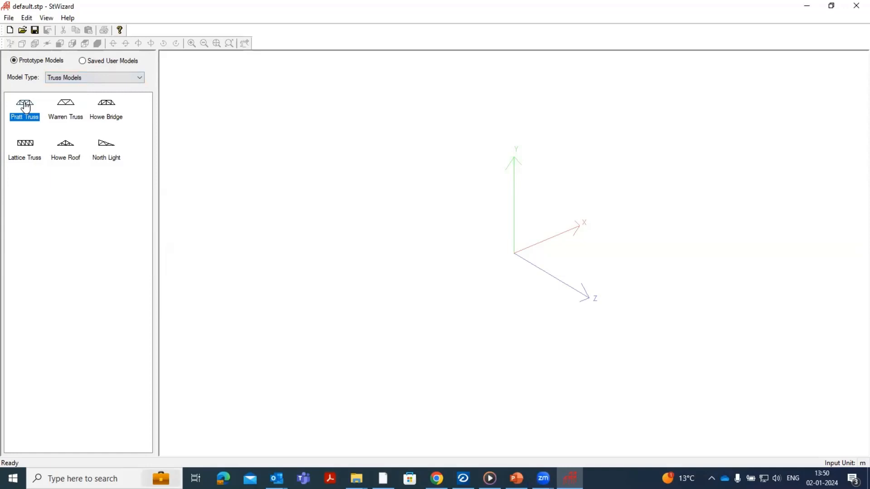
click(65, 113)
click(27, 108)
double_click(27, 108)
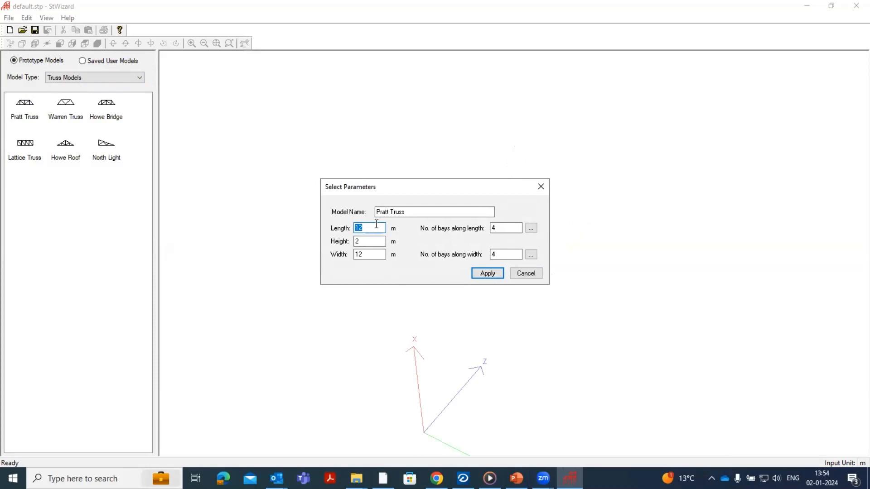
click(359, 228)
click(495, 276)
drag(493, 217, 411, 222)
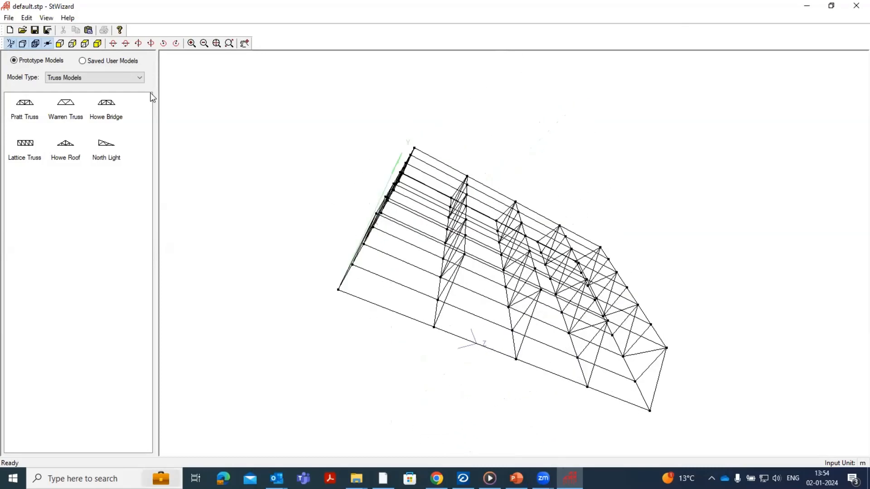
- Transfer the Pratt truss to the STAAD.Pro model and make its bottom corner node at the origin the reference point
click(88, 32)
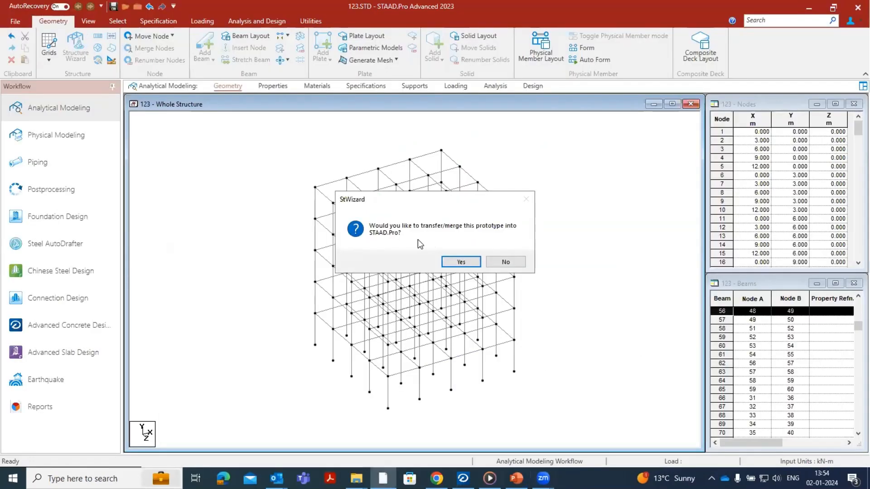
click(461, 262)
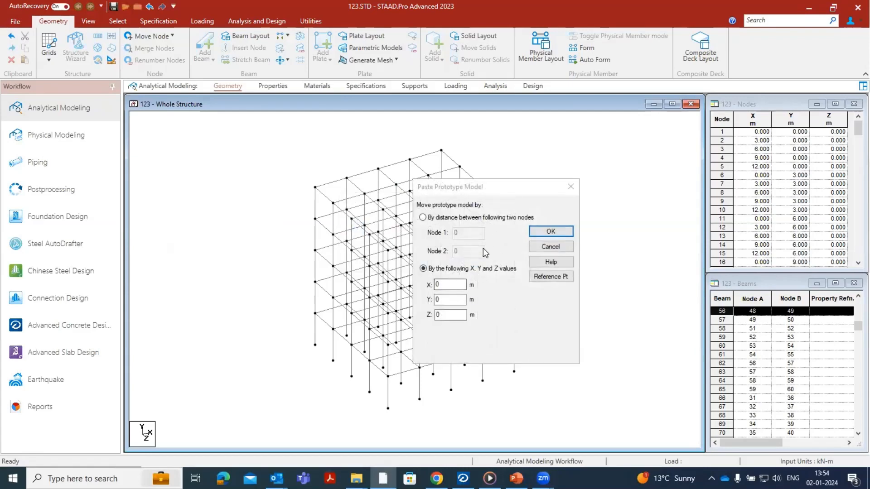
click(547, 277)
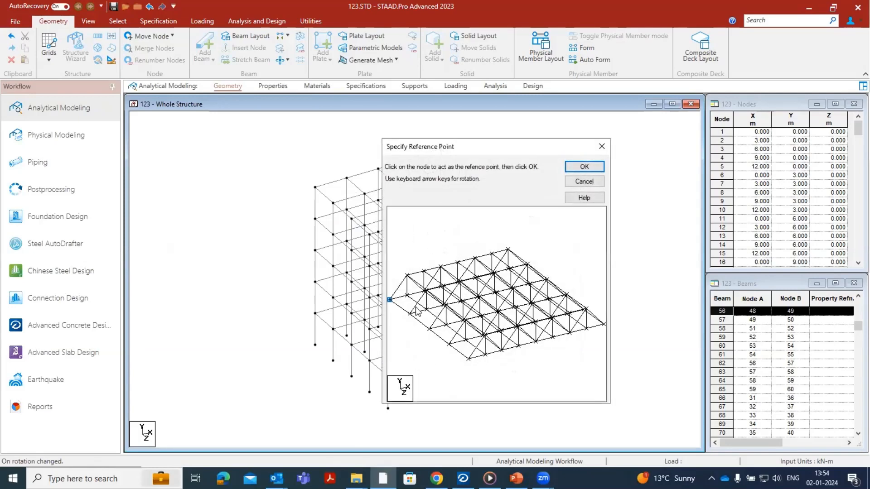
click(389, 300)
click(591, 168)
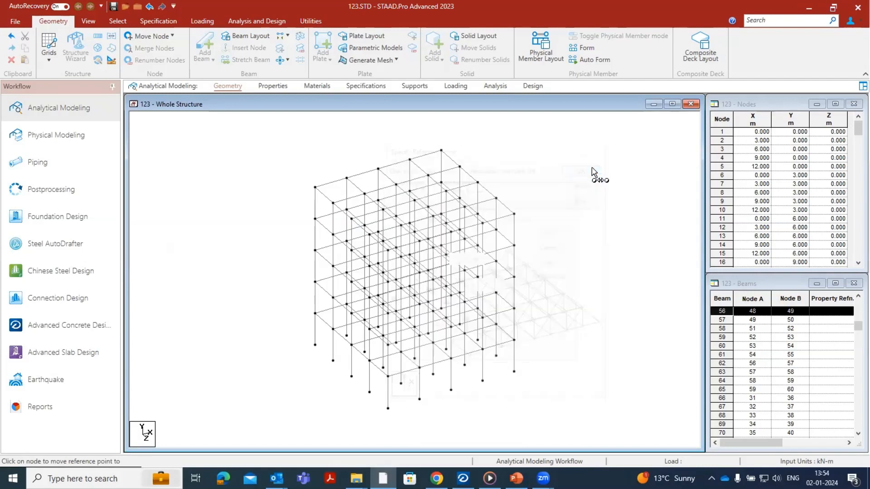
- Paste the Pratt truss onto the grid frame's top corner node above the origin, with offsets X 0, Y 15 and Z 0 m
click(315, 187)
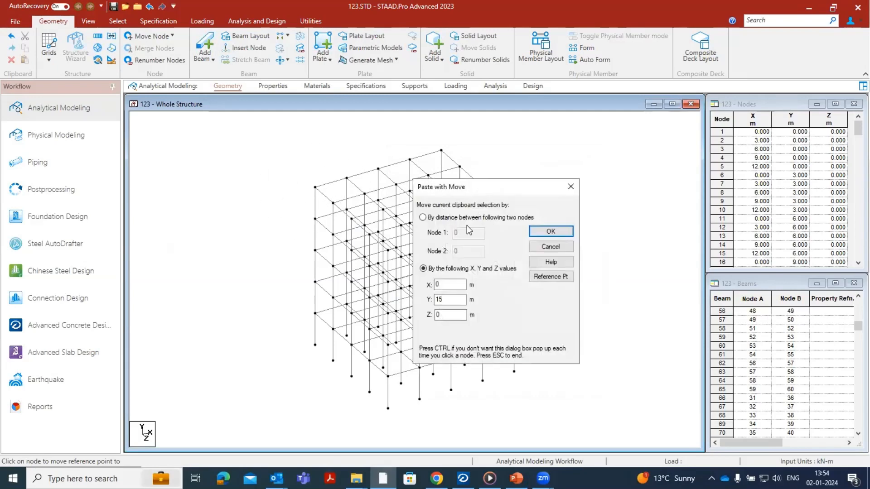
click(562, 232)
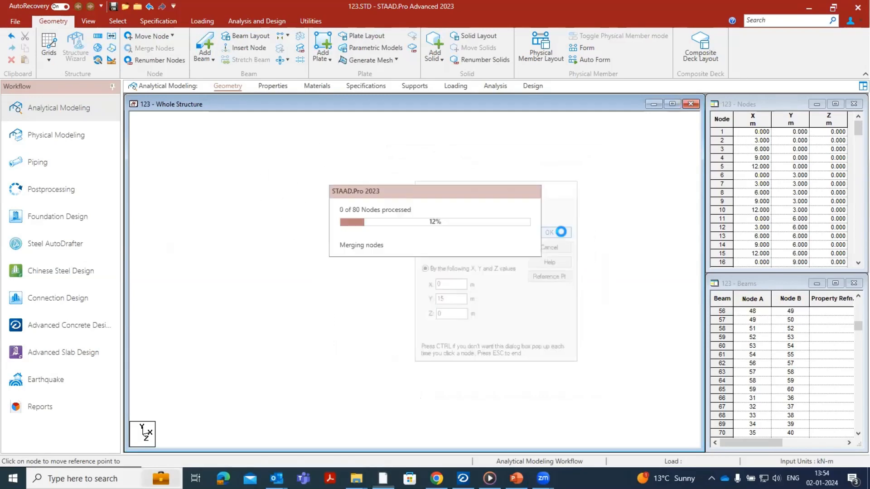
click(467, 262)
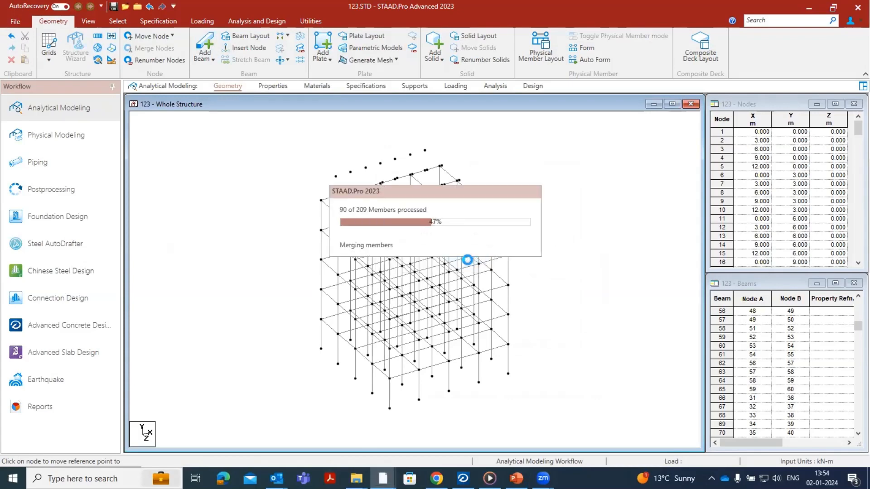
click(467, 262)
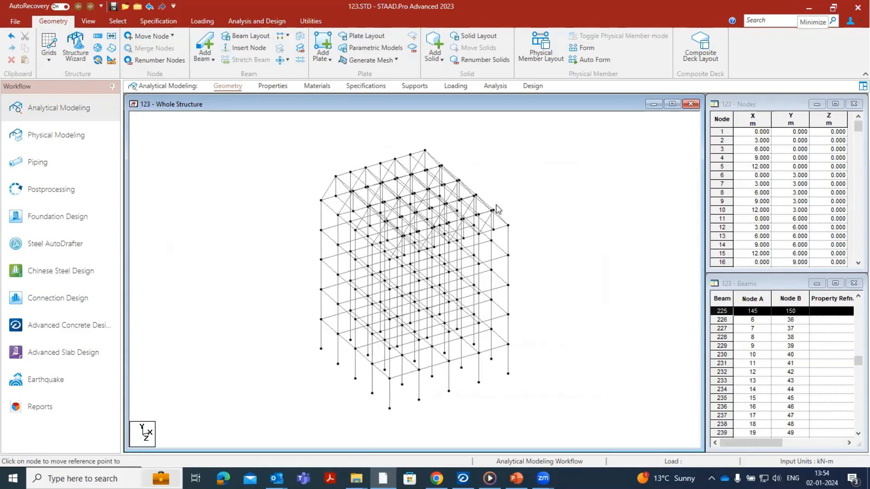
scroll(447, 184, down, 1)
scroll(448, 185, down, 1)
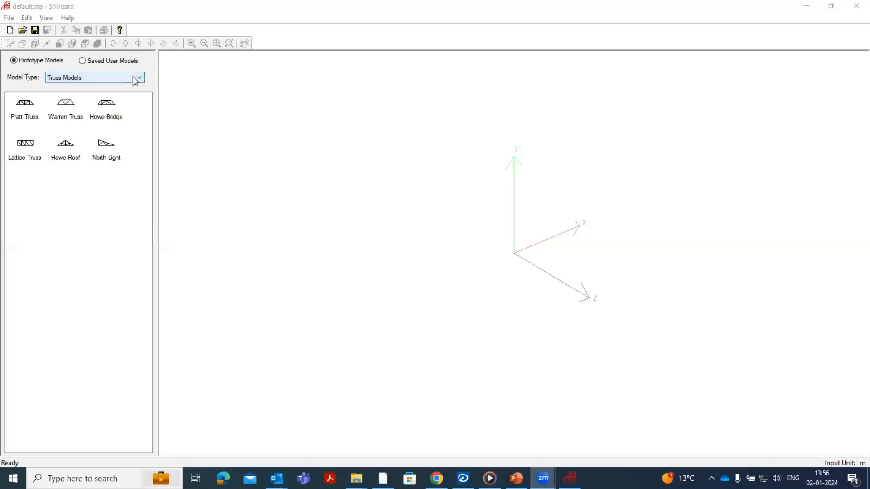
- Start a Warren Truss prototype from the truss models with length 12 m, height 2 m and width 12 m
click(105, 80)
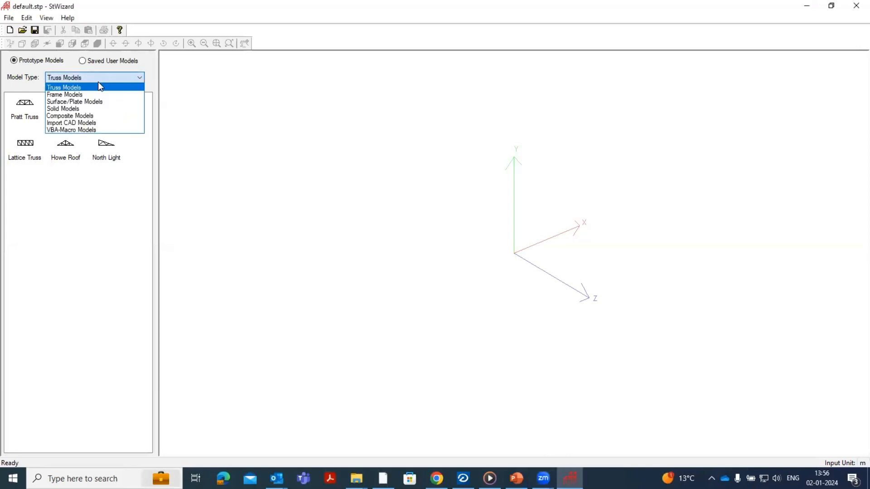
click(93, 88)
click(64, 103)
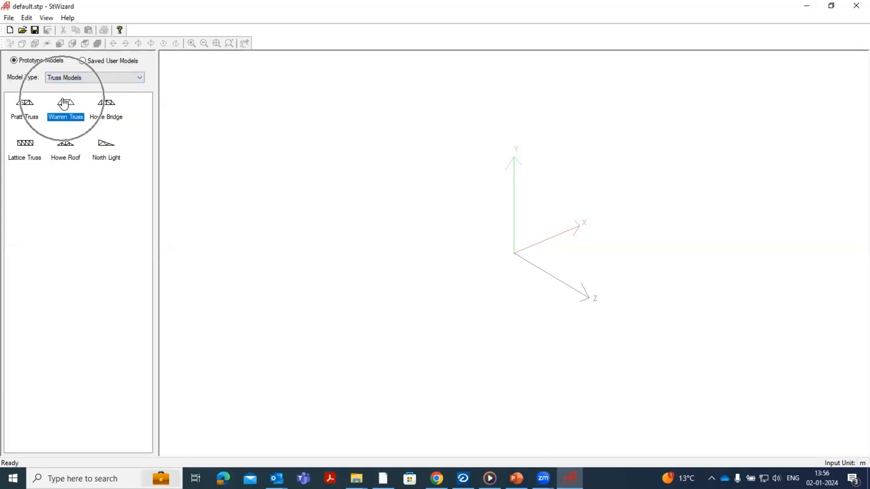
click(431, 204)
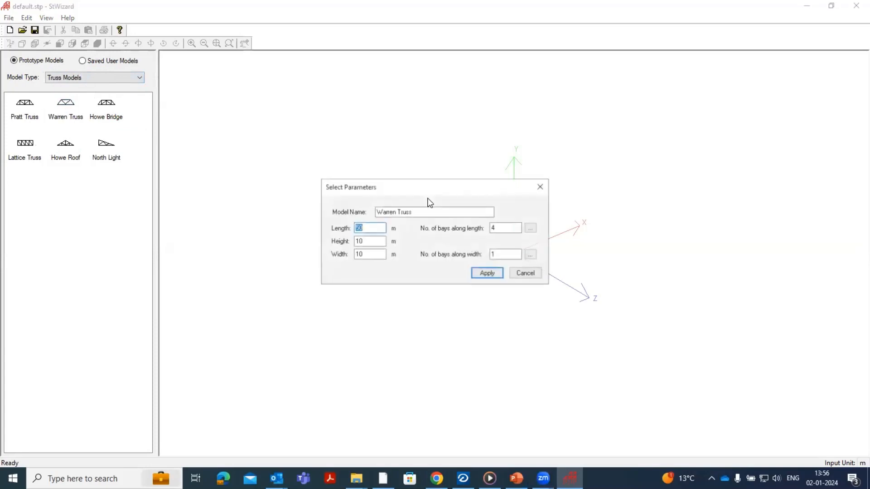
click(63, 103)
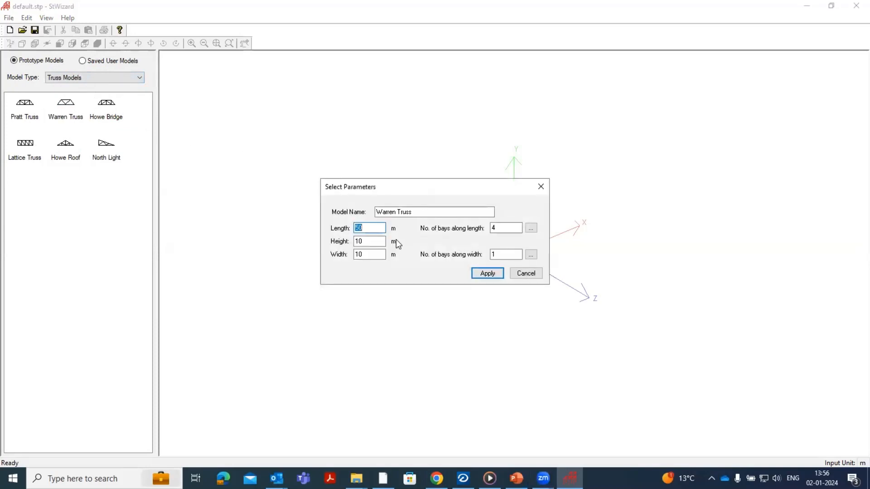
text(12)
key(Tab)
text(2)
key(Tab)
text(12)
- Set 4 bays along the width, keep 4 along the length, and generate the Warren truss
double_click(505, 230)
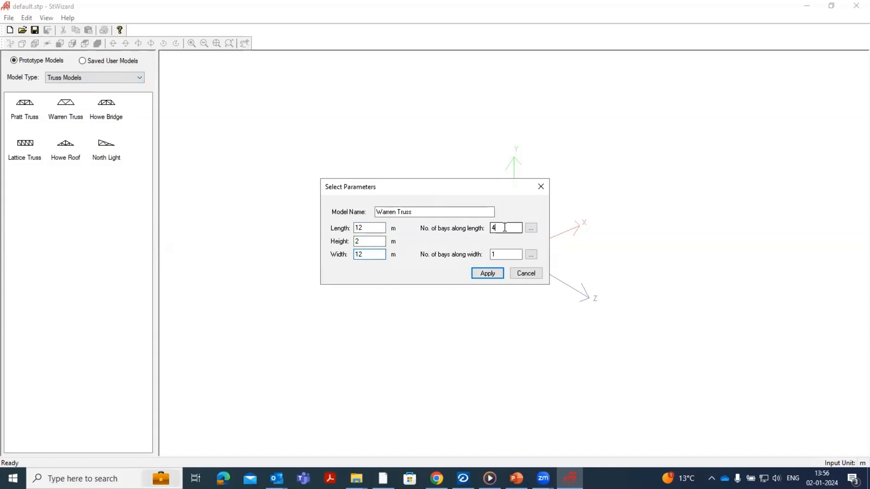
double_click(493, 255)
text(4)
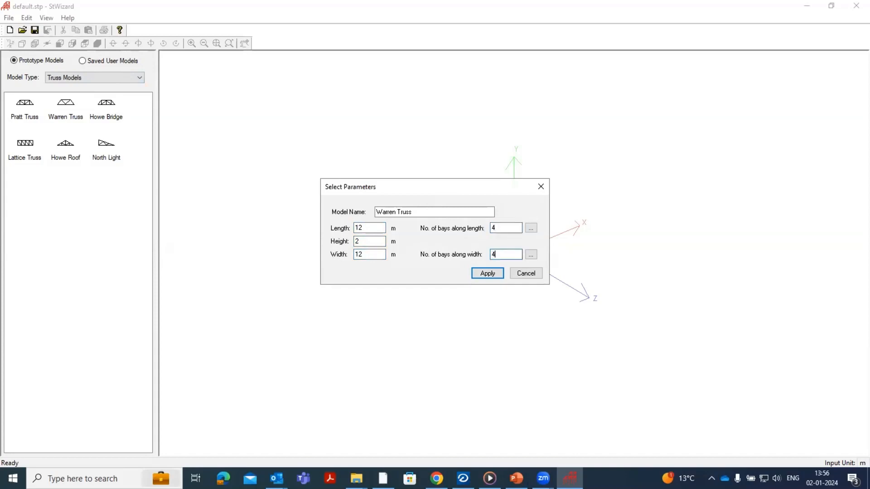
click(488, 274)
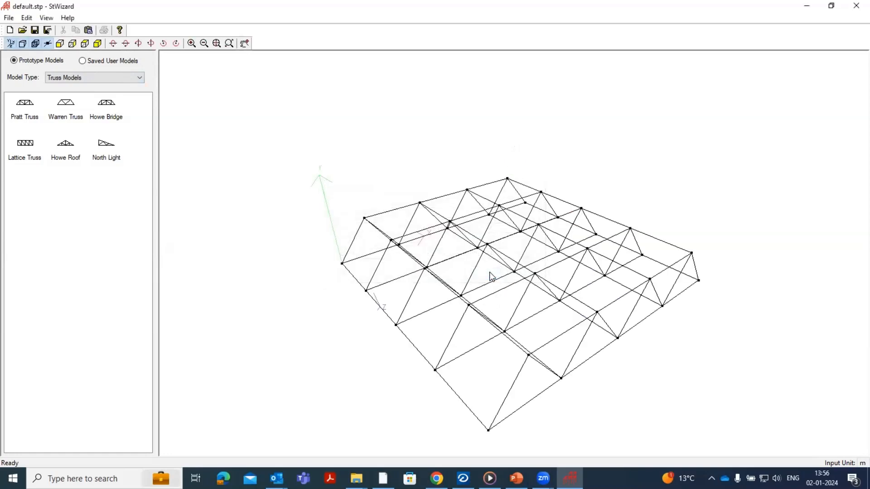
scroll(518, 328, down, 6)
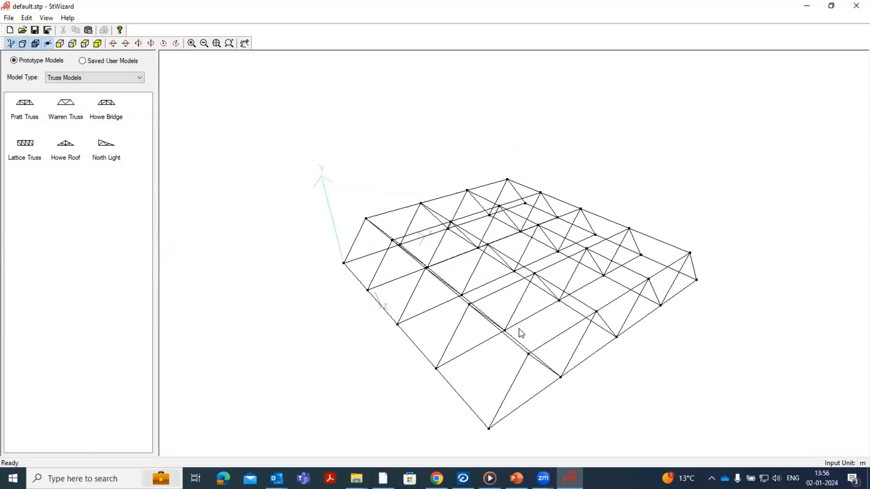
scroll(518, 322, down, 1)
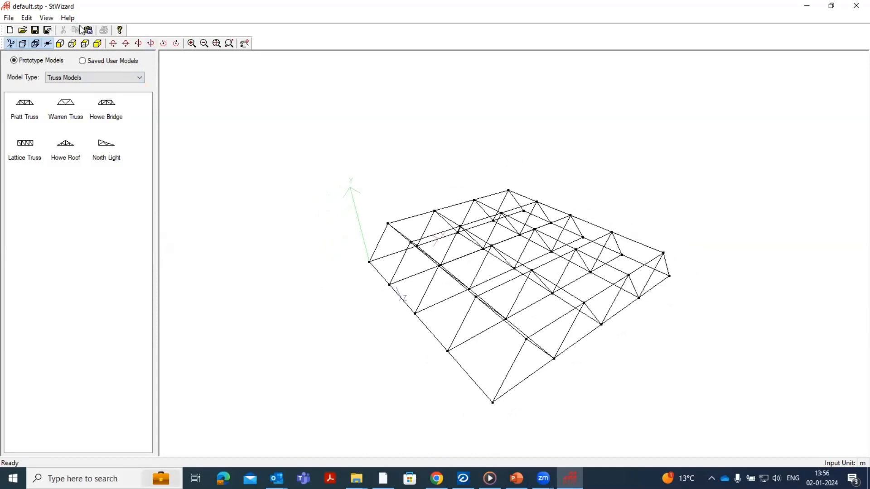
- Transfer the Warren truss to the STAAD.Pro model and make its bottom corner node at the origin the reference point
click(91, 32)
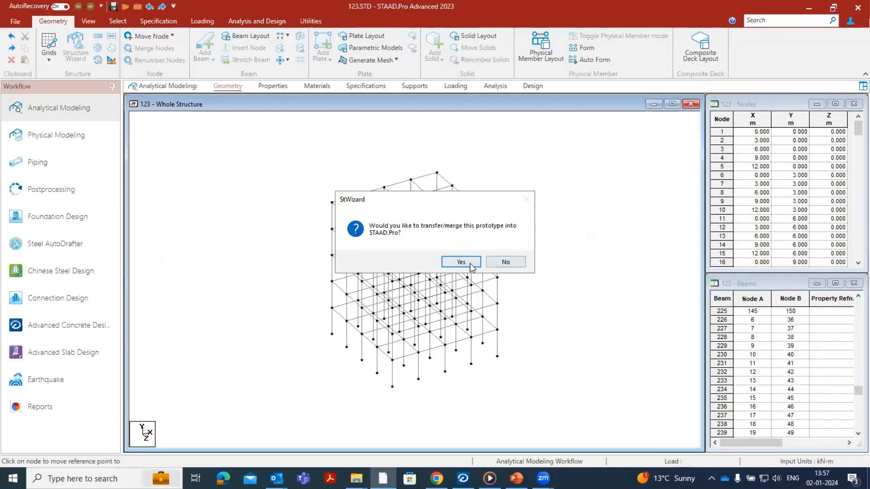
click(471, 266)
click(556, 277)
click(390, 299)
click(582, 168)
- Paste the Warren truss onto the grid frame's top corner node above the origin, with offsets X 0, Y 15 and Z 0 m
click(353, 201)
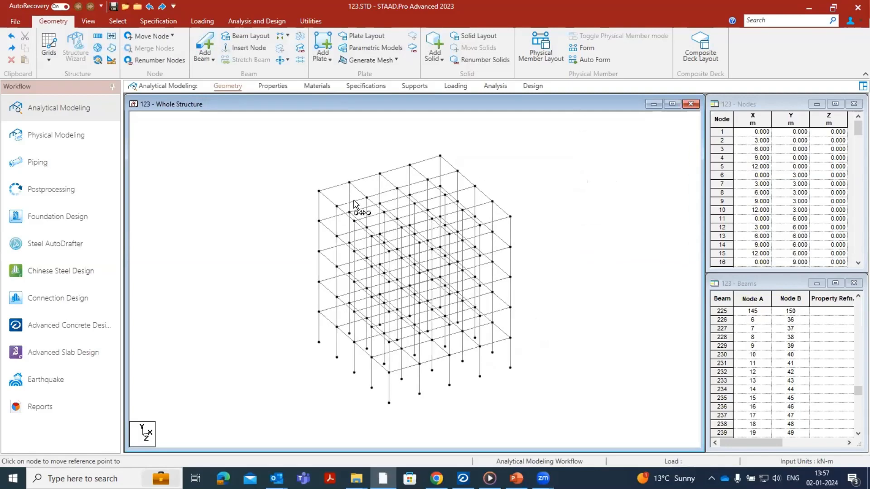
click(319, 192)
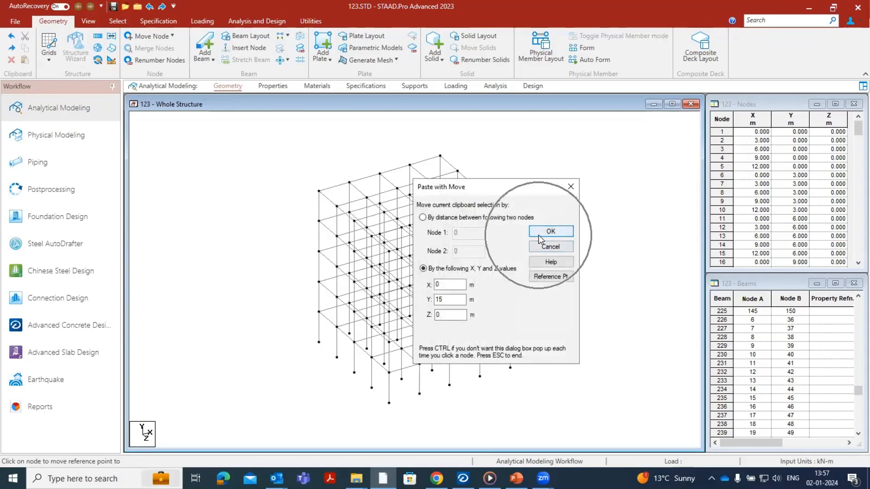
click(550, 232)
click(479, 262)
click(479, 262)
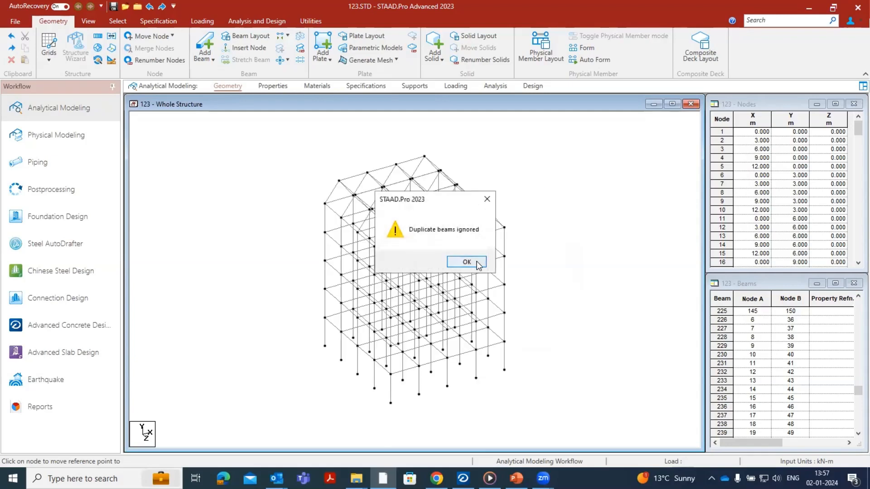